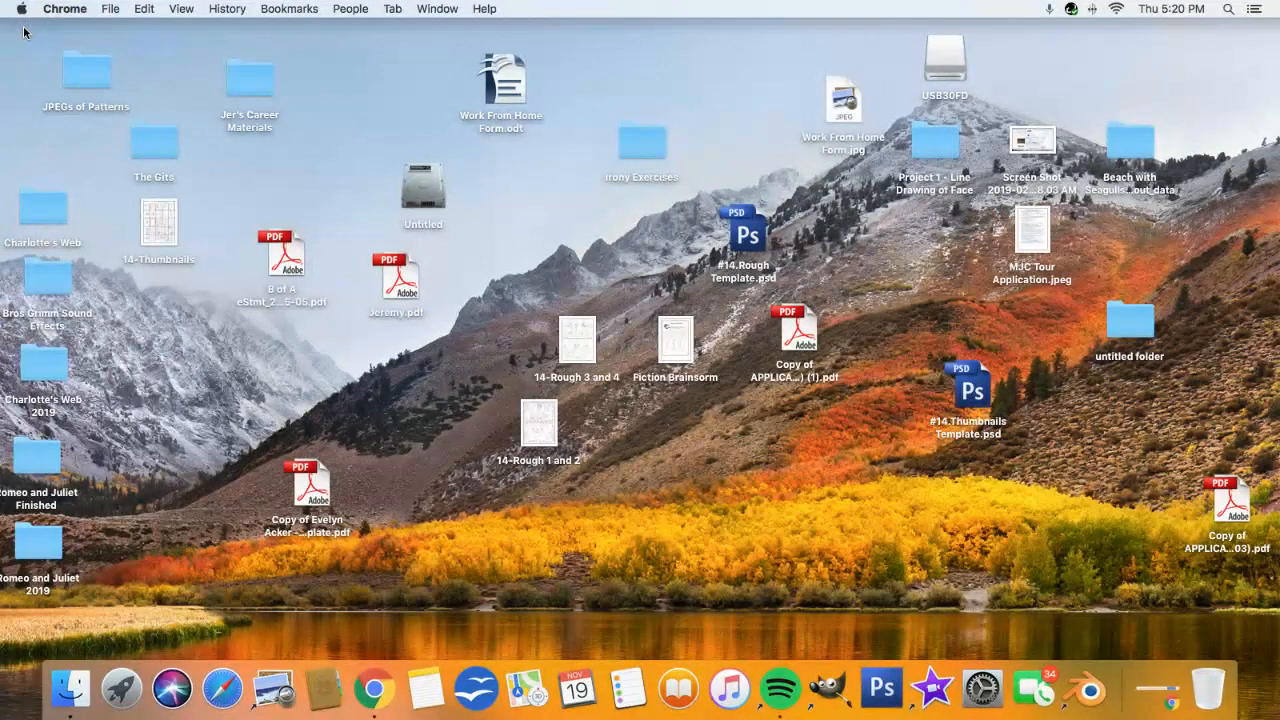
# Check the image files in the JPEGs of Patterns folder and close it
pyautogui.click(87, 77)
pyautogui.doubleClick(87, 79)
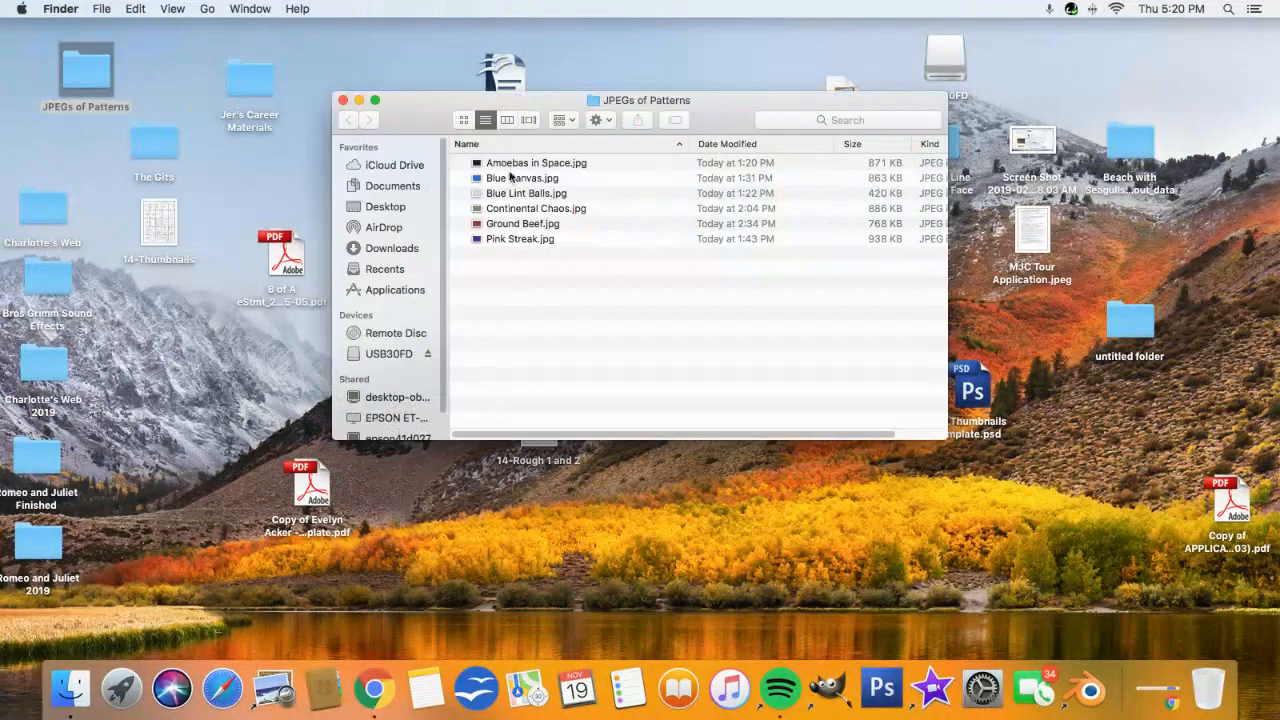
pyautogui.click(343, 101)
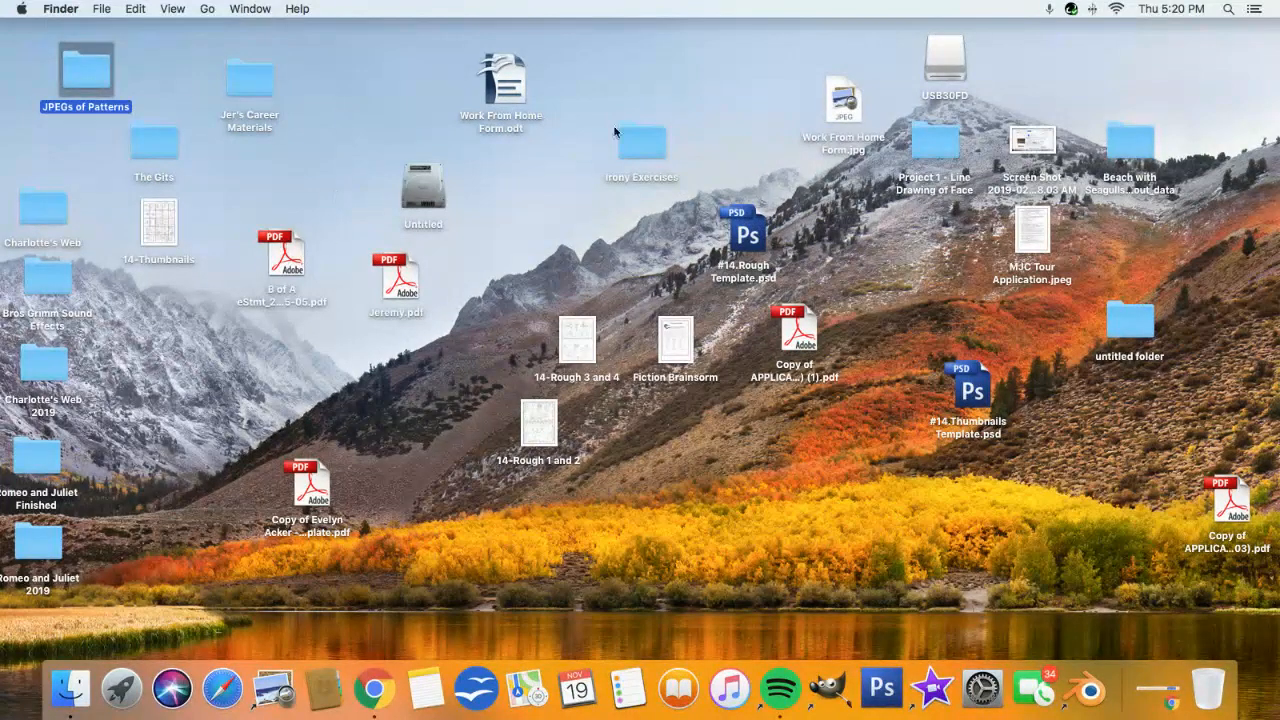
# Open the Untitled drive and launch the Photos application from it
pyautogui.click(426, 190)
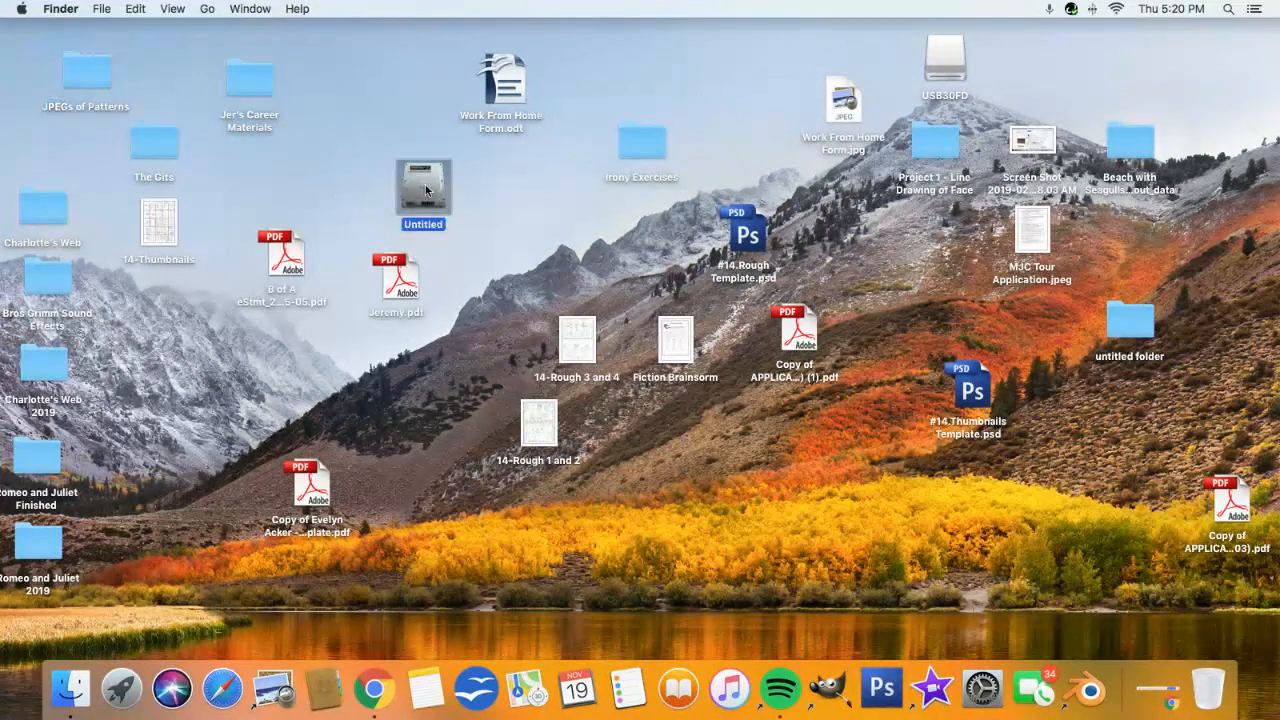
pyautogui.doubleClick(426, 190)
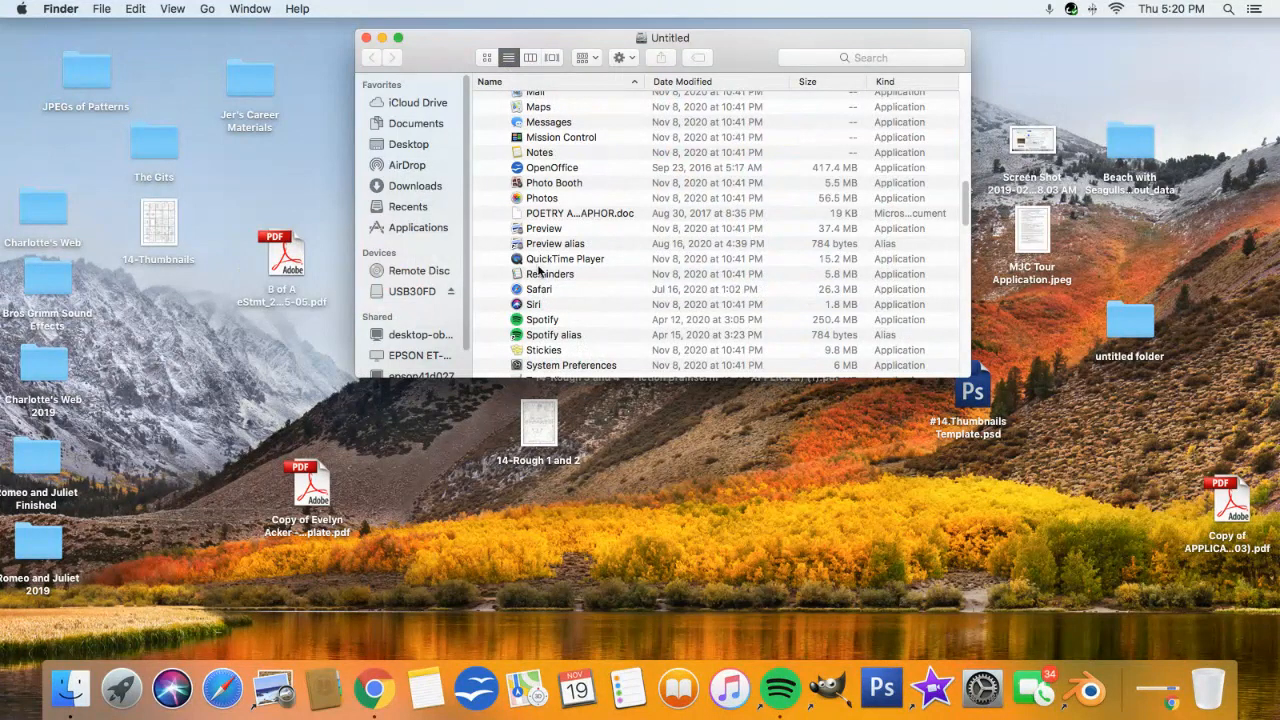
pyautogui.click(546, 200)
pyautogui.doubleClick(546, 198)
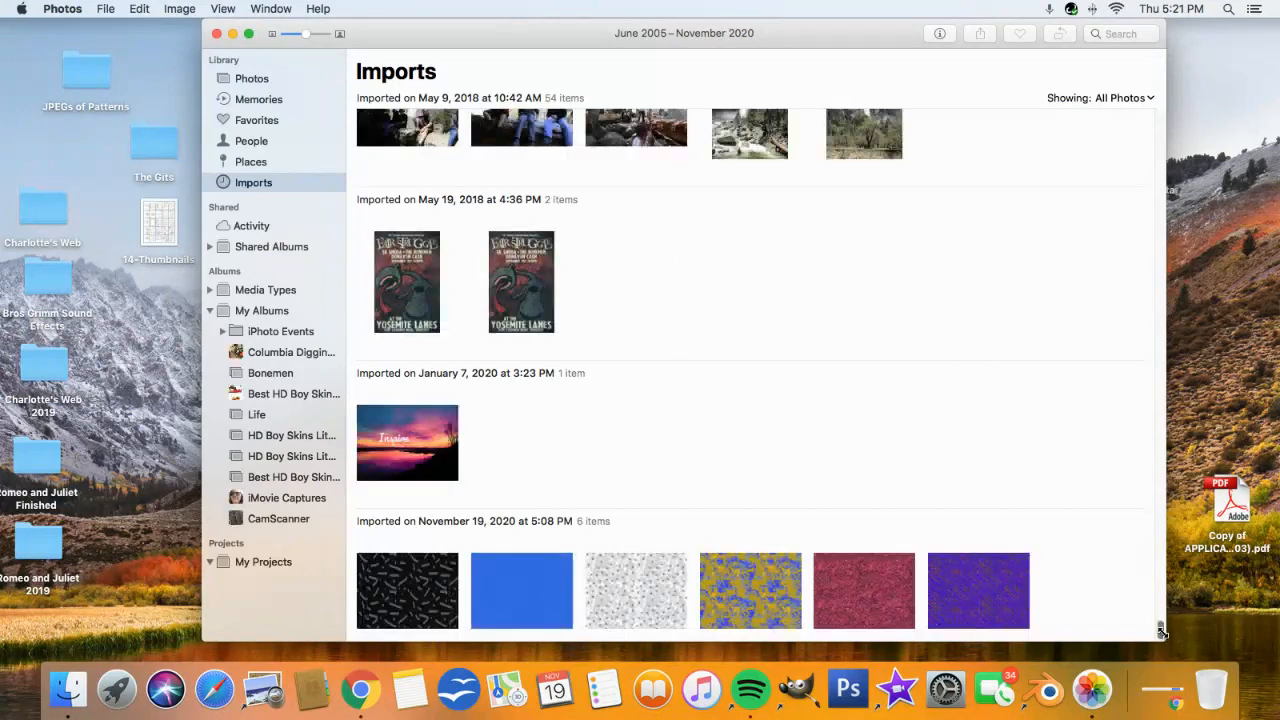
pyautogui.click(416, 598)
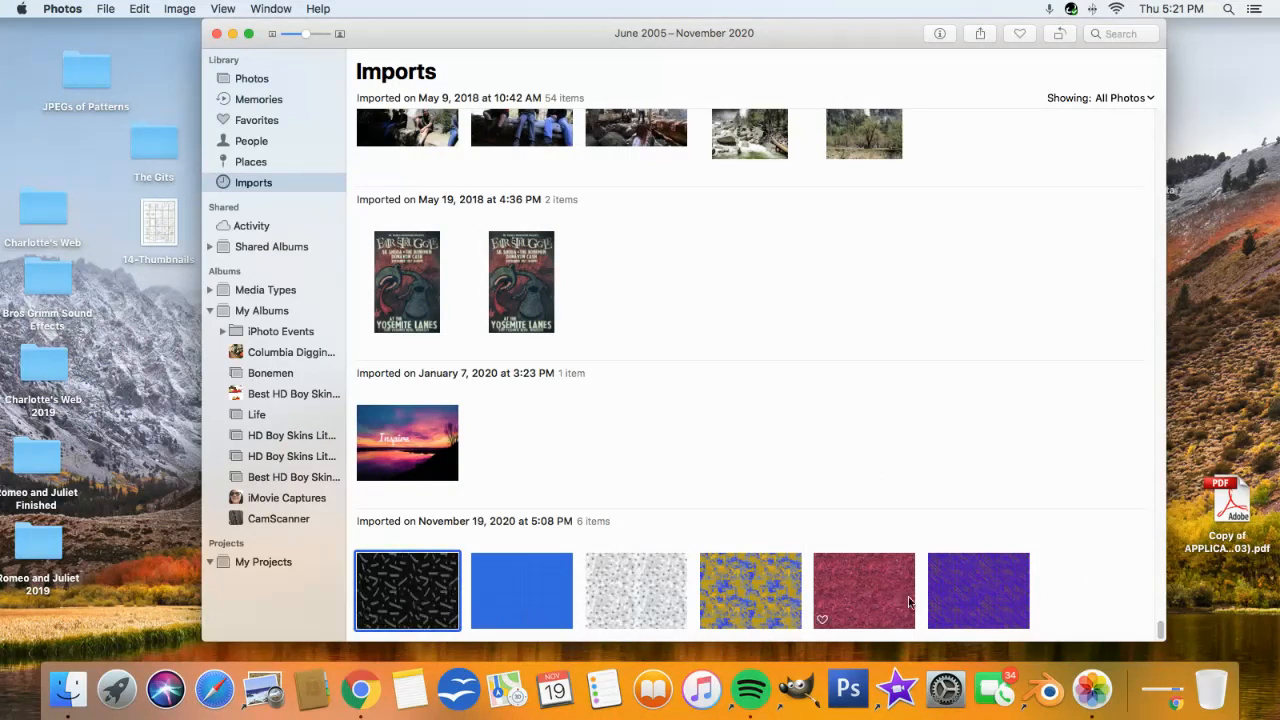
pyautogui.keyDown('shift'); pyautogui.click(987, 602); pyautogui.keyUp('shift')
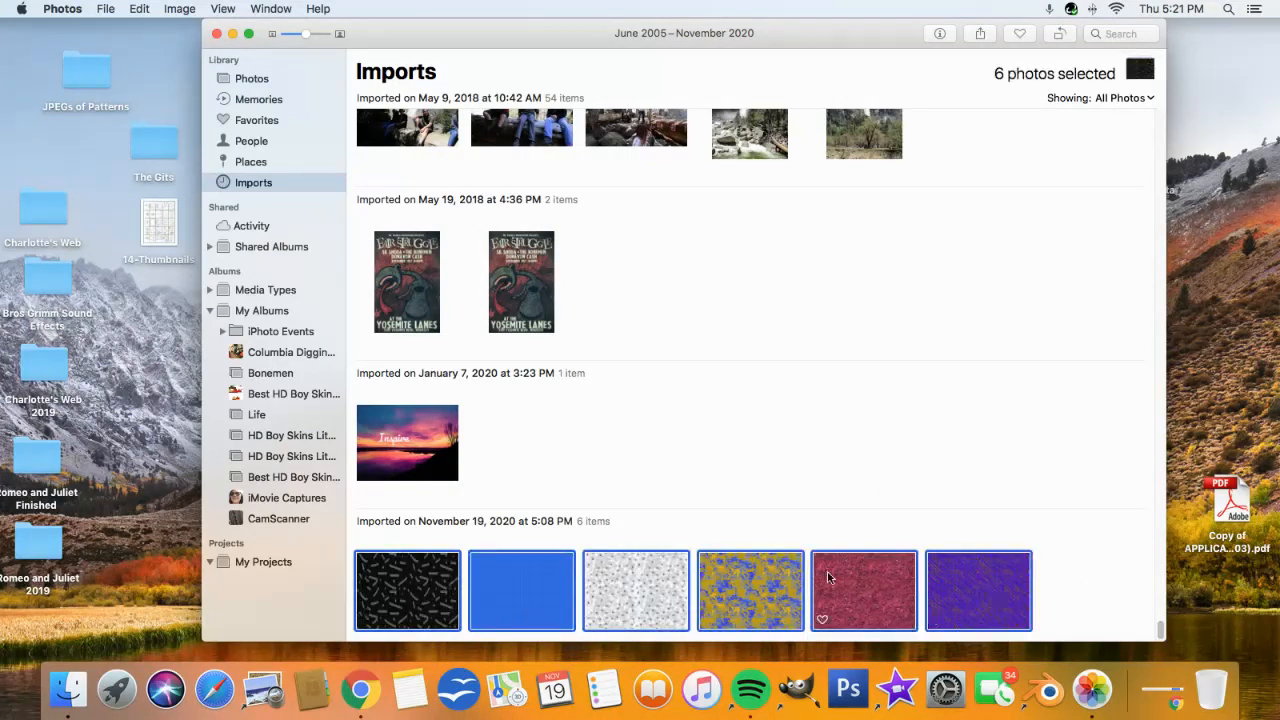
pyautogui.keyDown('super'); pyautogui.click(707, 590); pyautogui.keyUp('super')
pyautogui.keyDown('super'); pyautogui.click(619, 602); pyautogui.keyUp('super')
pyautogui.keyDown('super'); pyautogui.click(485, 605); pyautogui.keyUp('super')
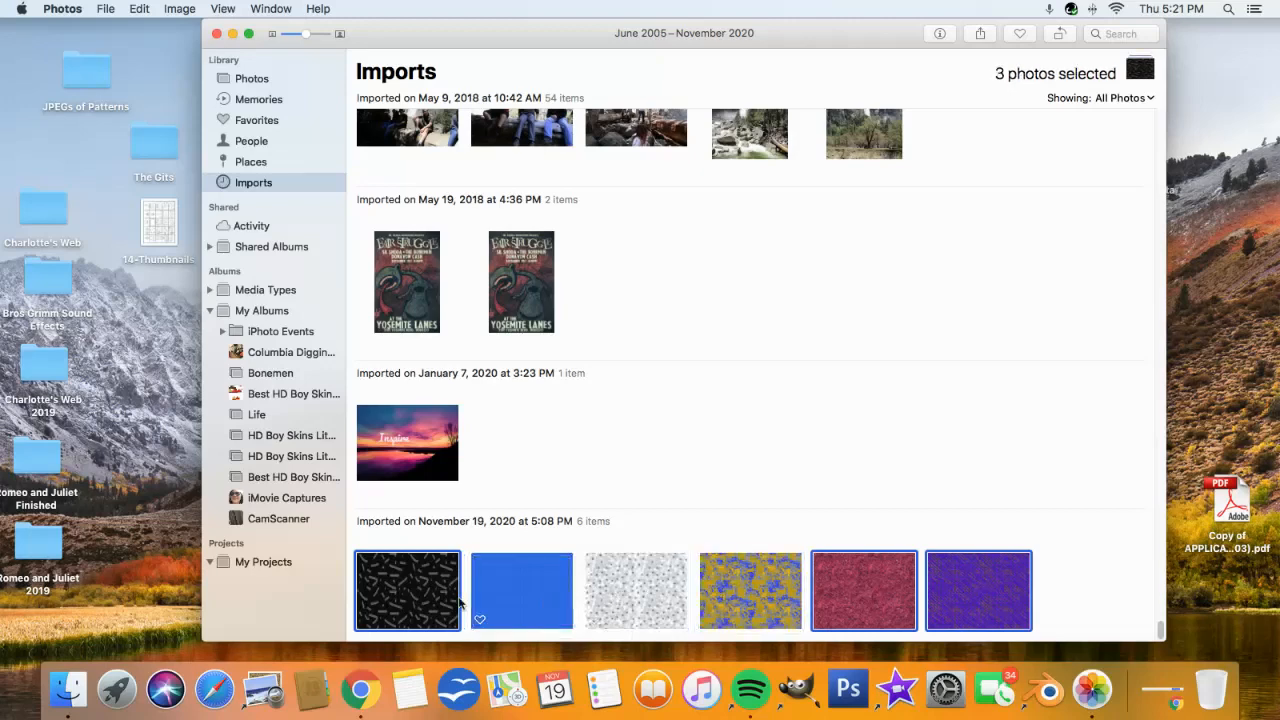
pyautogui.keyDown('super'); pyautogui.click(410, 600); pyautogui.keyUp('super')
pyautogui.keyDown('super'); pyautogui.click(853, 607); pyautogui.keyUp('super')
pyautogui.keyDown('super'); pyautogui.click(951, 606); pyautogui.keyUp('super')
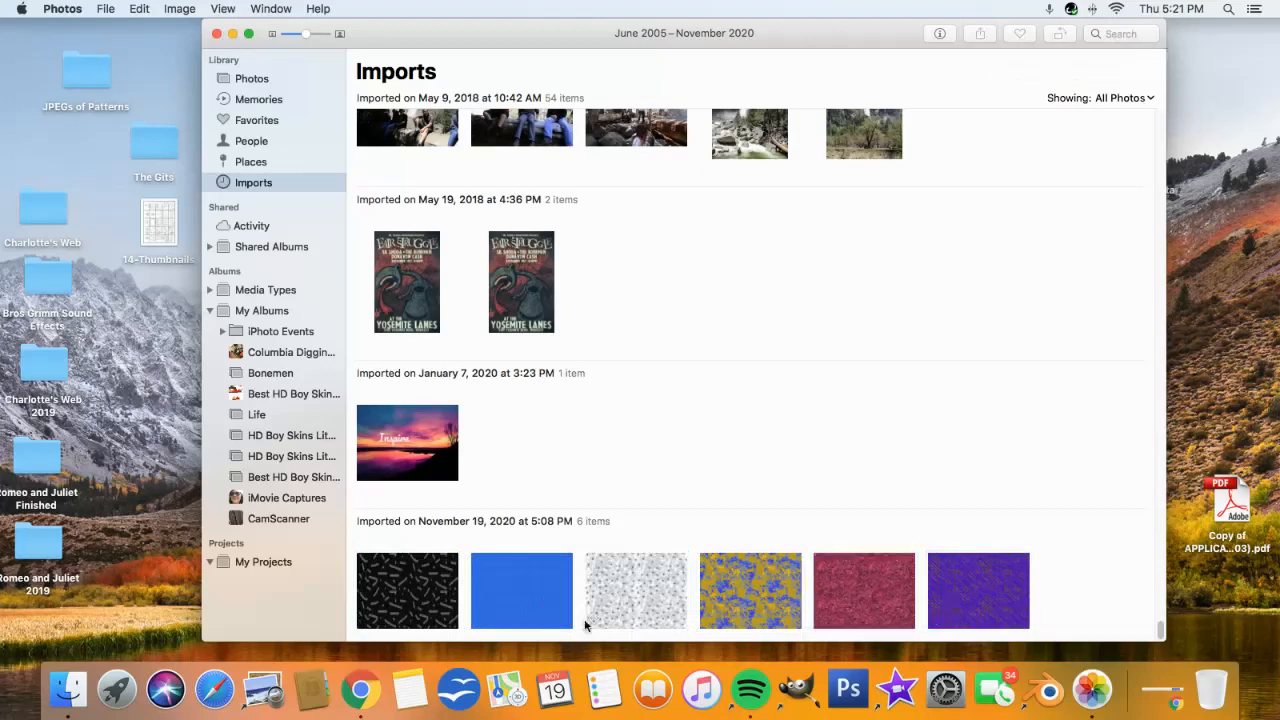
# Select all six pattern images imported on November 19, 2020 and open them in the print layout
pyautogui.click(440, 593)
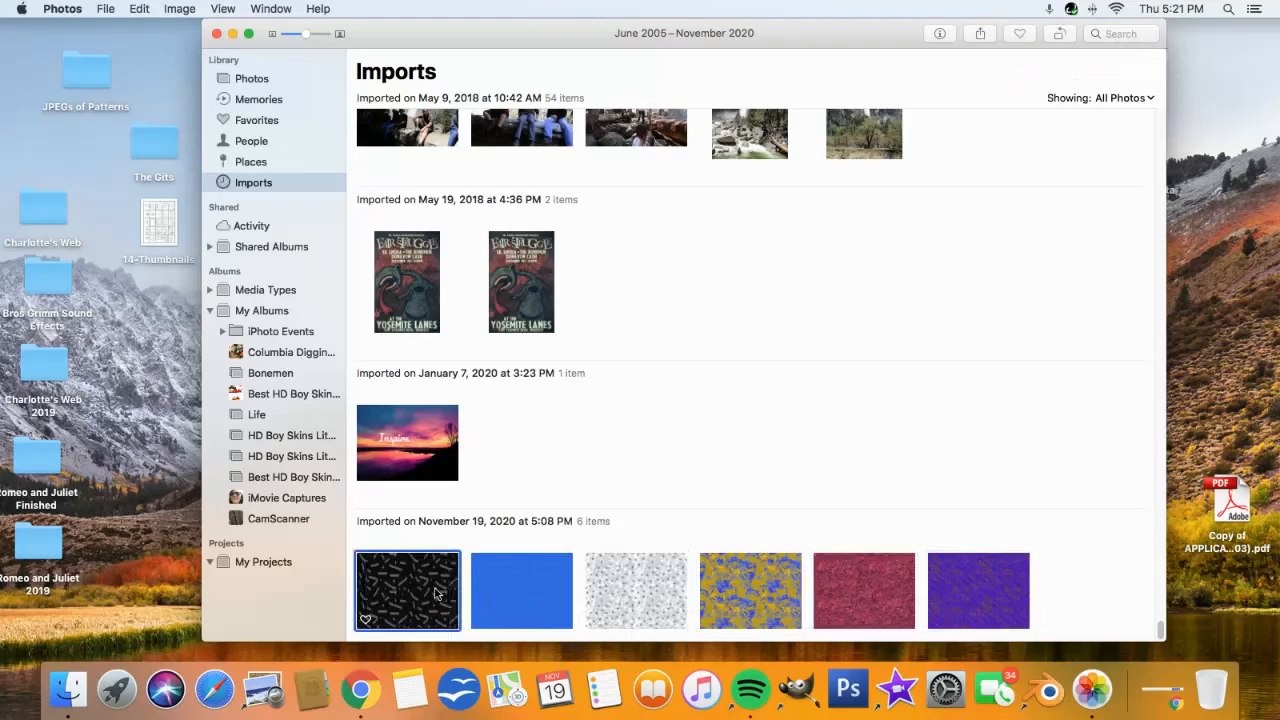
pyautogui.keyDown('shift'); pyautogui.click(970, 613); pyautogui.keyUp('shift')
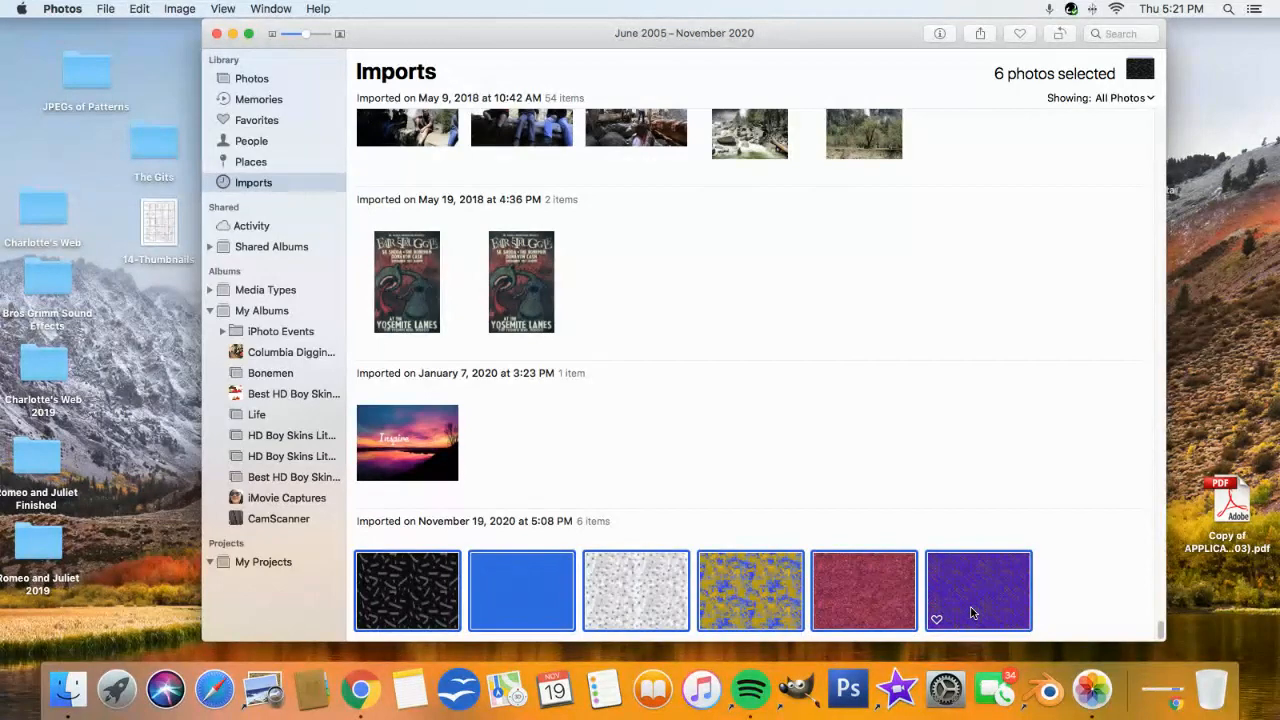
pyautogui.press('shift+super+e')
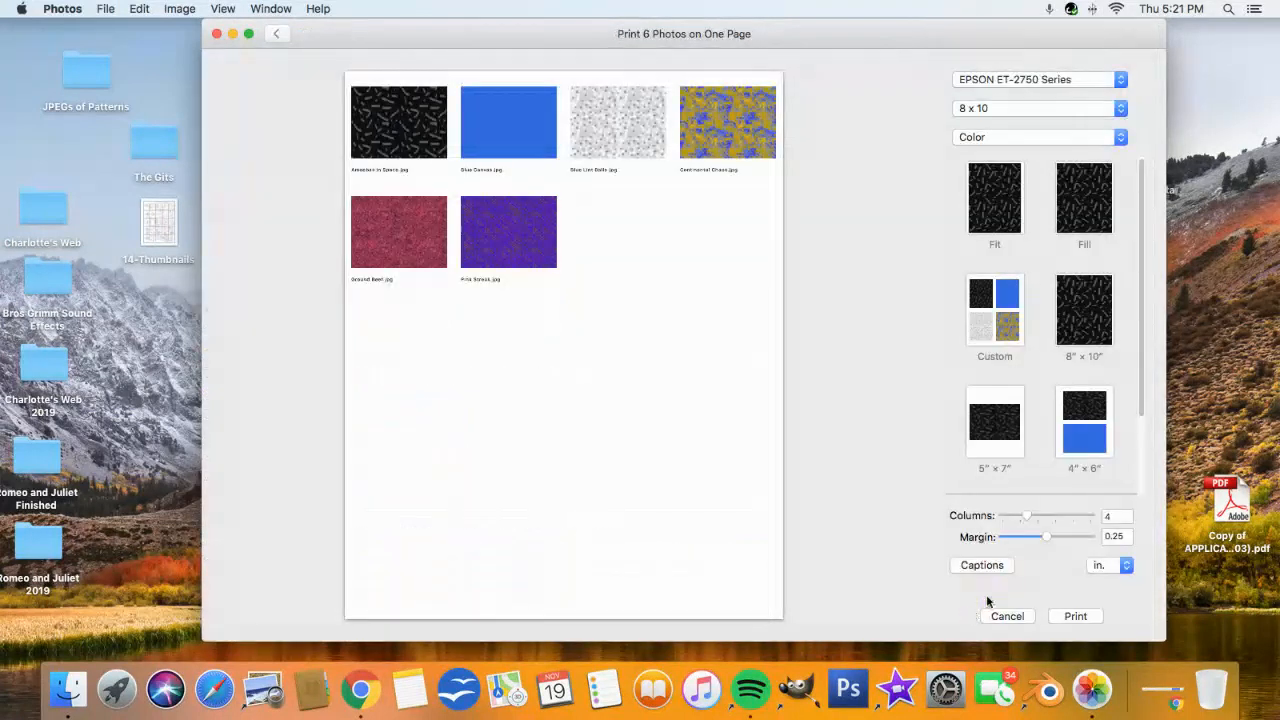
# Try the 8.5 x 13 paper size and return to 8 x 10
pyautogui.click(1002, 104)
pyautogui.moveTo(1002, 106)
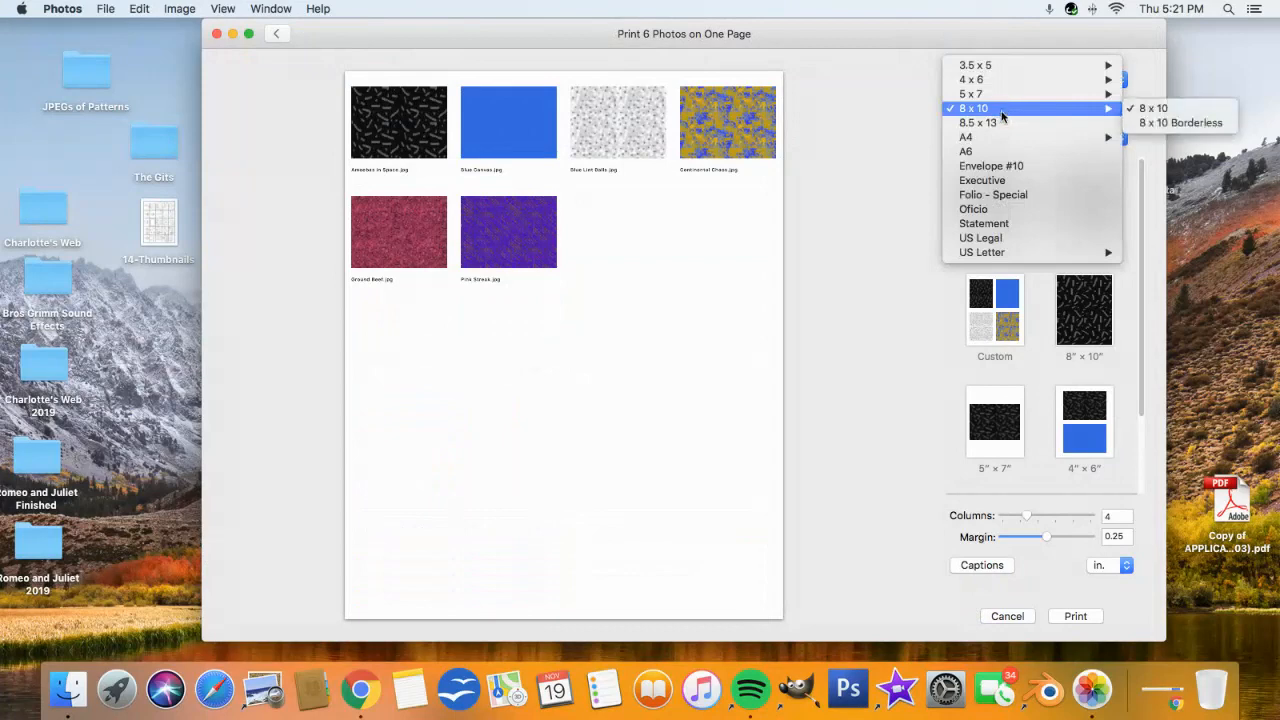
pyautogui.click(999, 117)
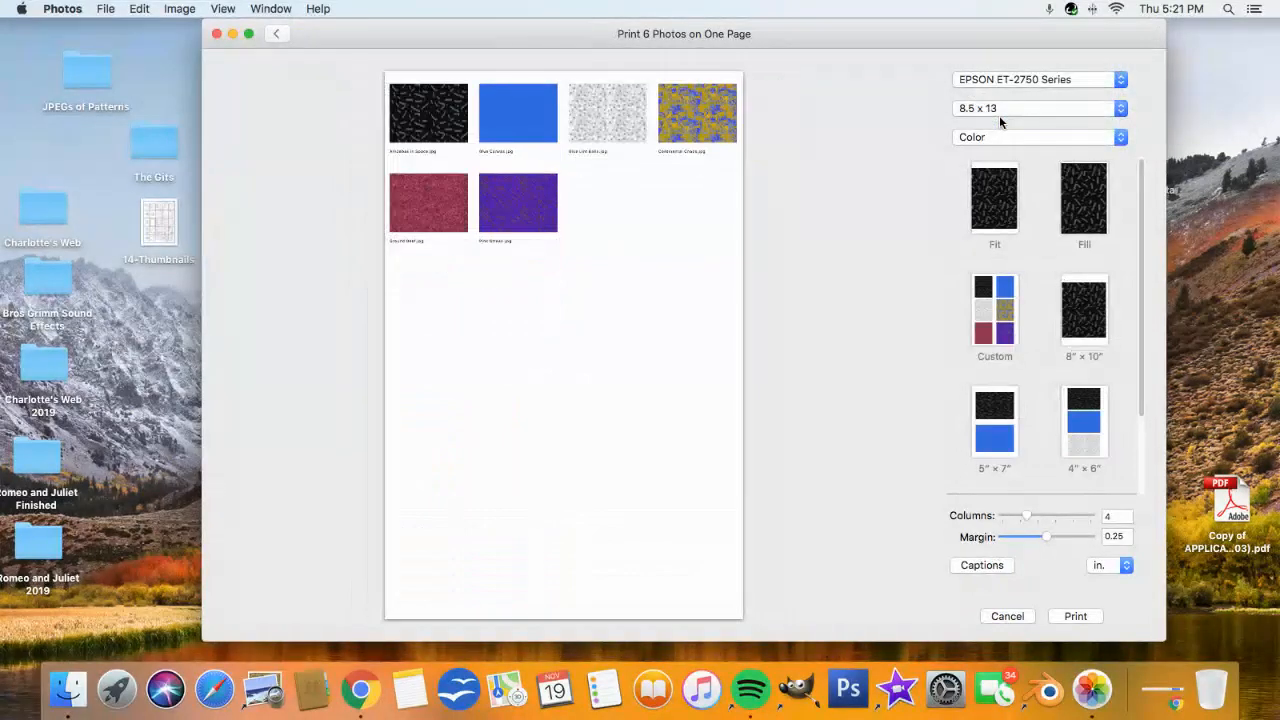
pyautogui.click(1002, 110)
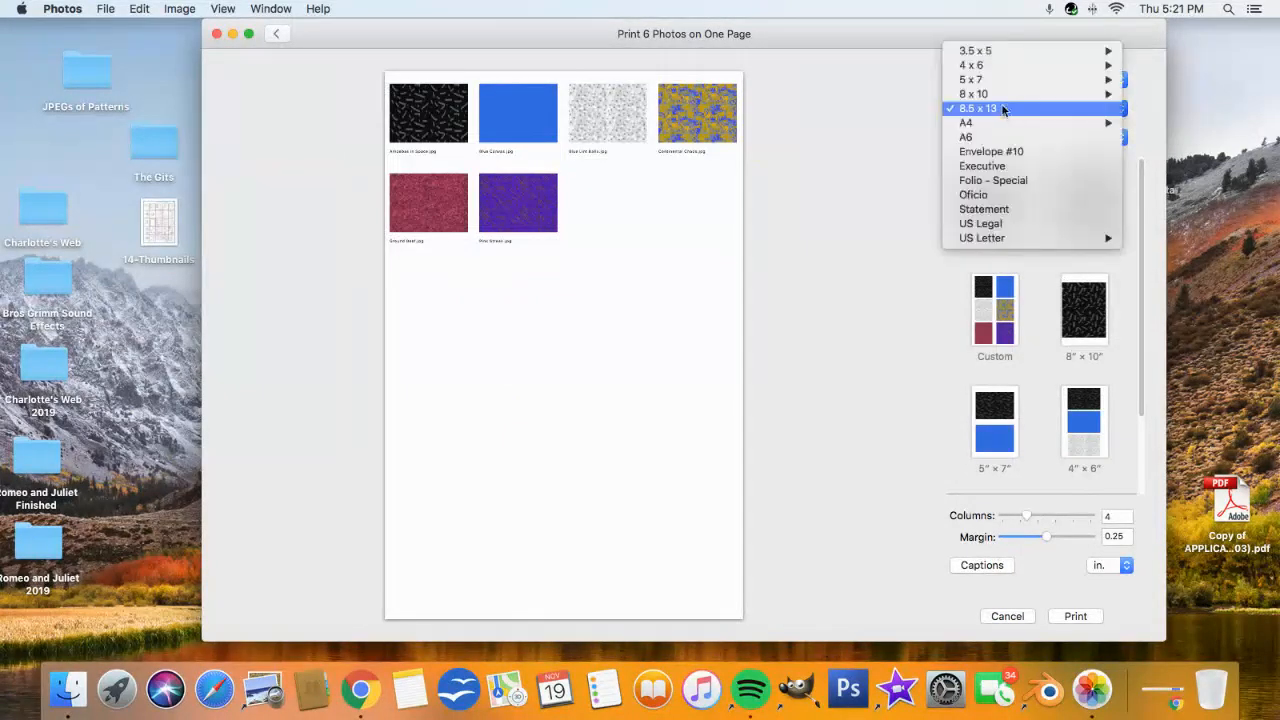
pyautogui.moveTo(1002, 99)
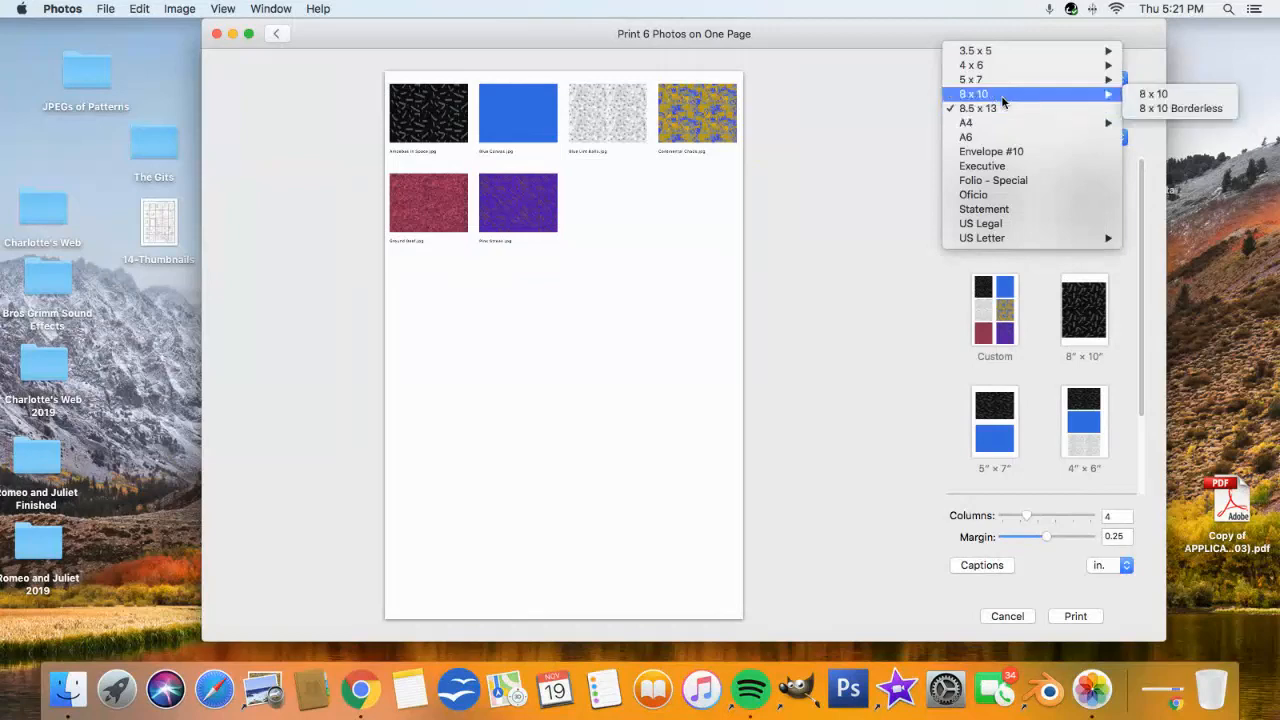
pyautogui.click(1183, 99)
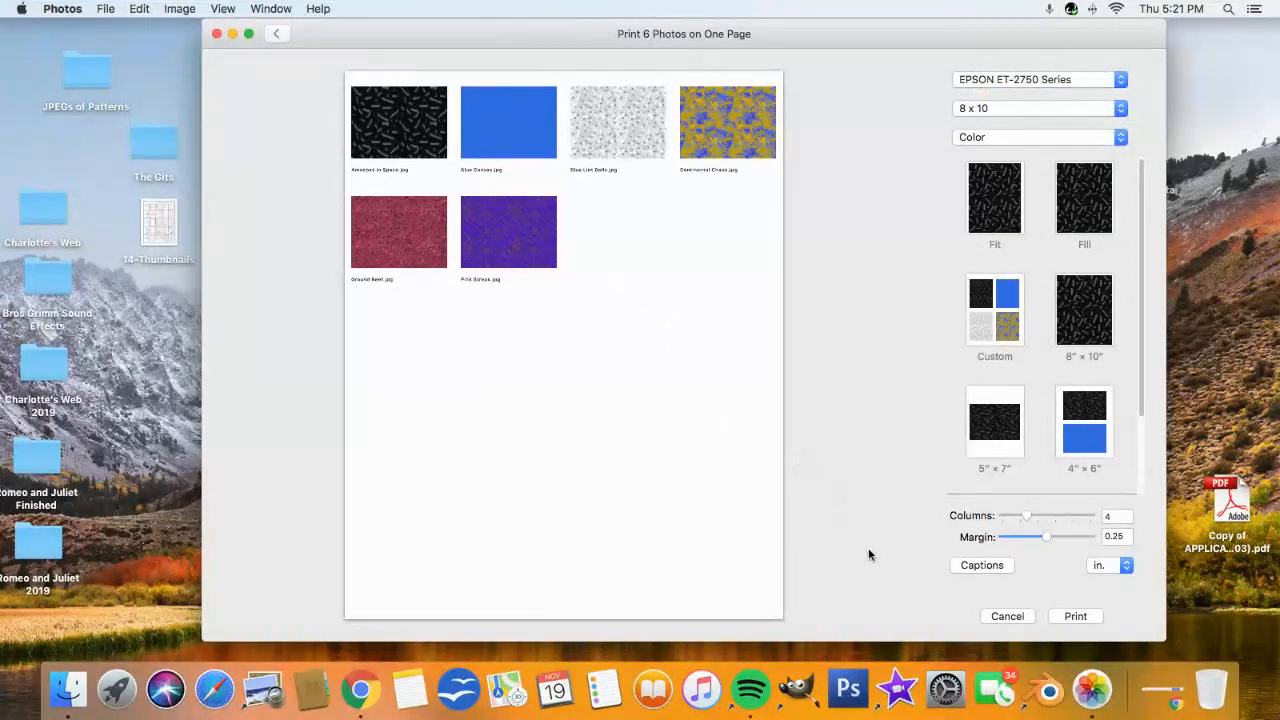
# Remove the title and description captions from the photos in the print layout
pyautogui.click(960, 566)
pyautogui.click(573, 262)
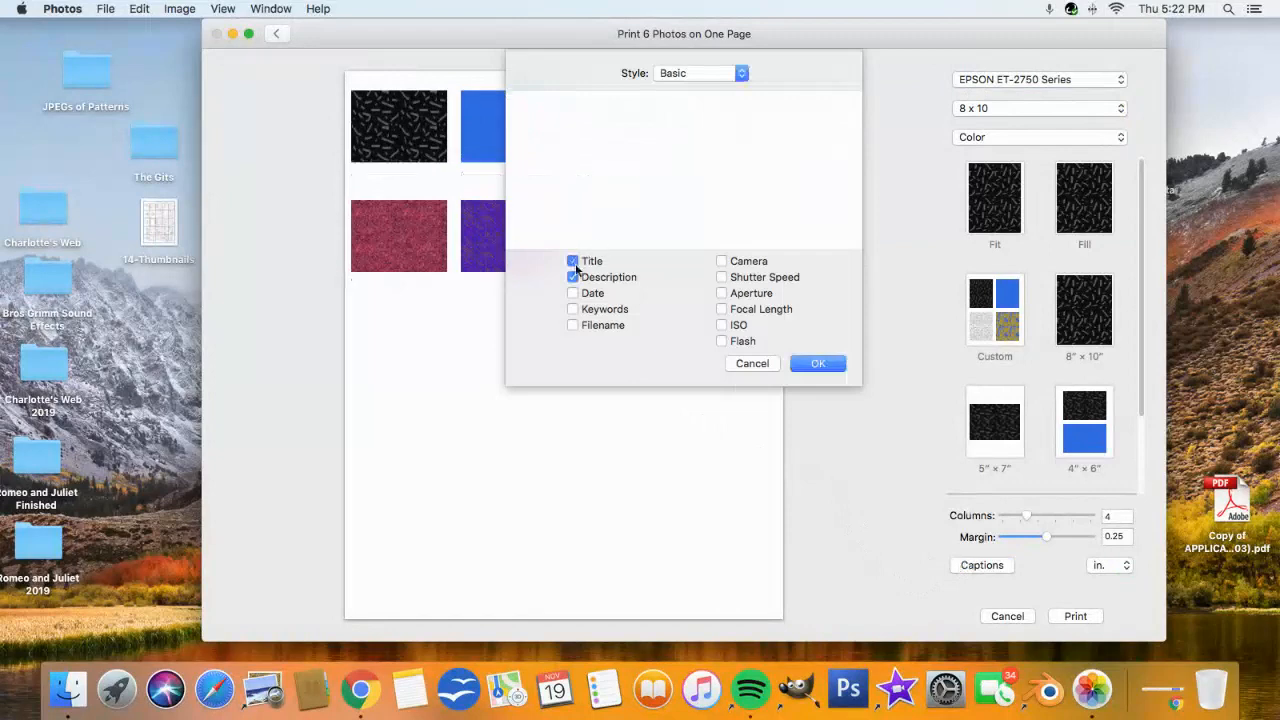
pyautogui.click(573, 277)
pyautogui.click(812, 363)
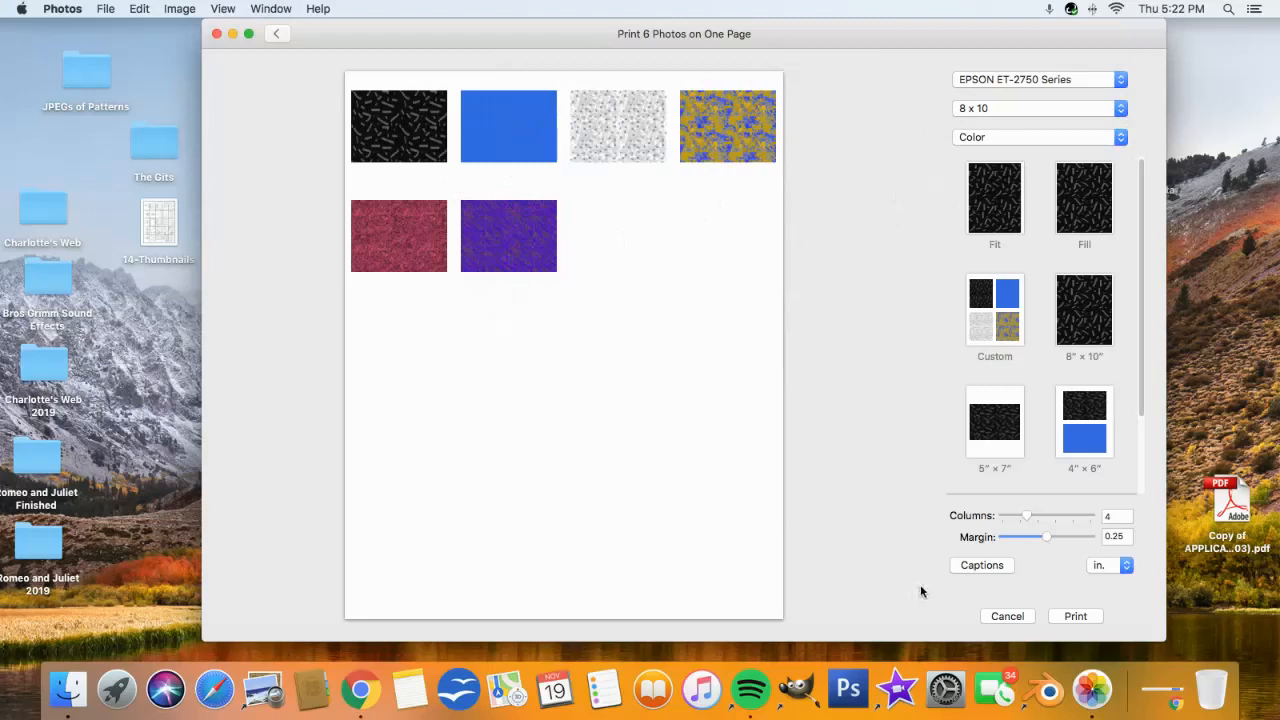
# Caption the photos with their title only and arrange them in 3 columns with a 0.2 in. margin
pyautogui.click(968, 568)
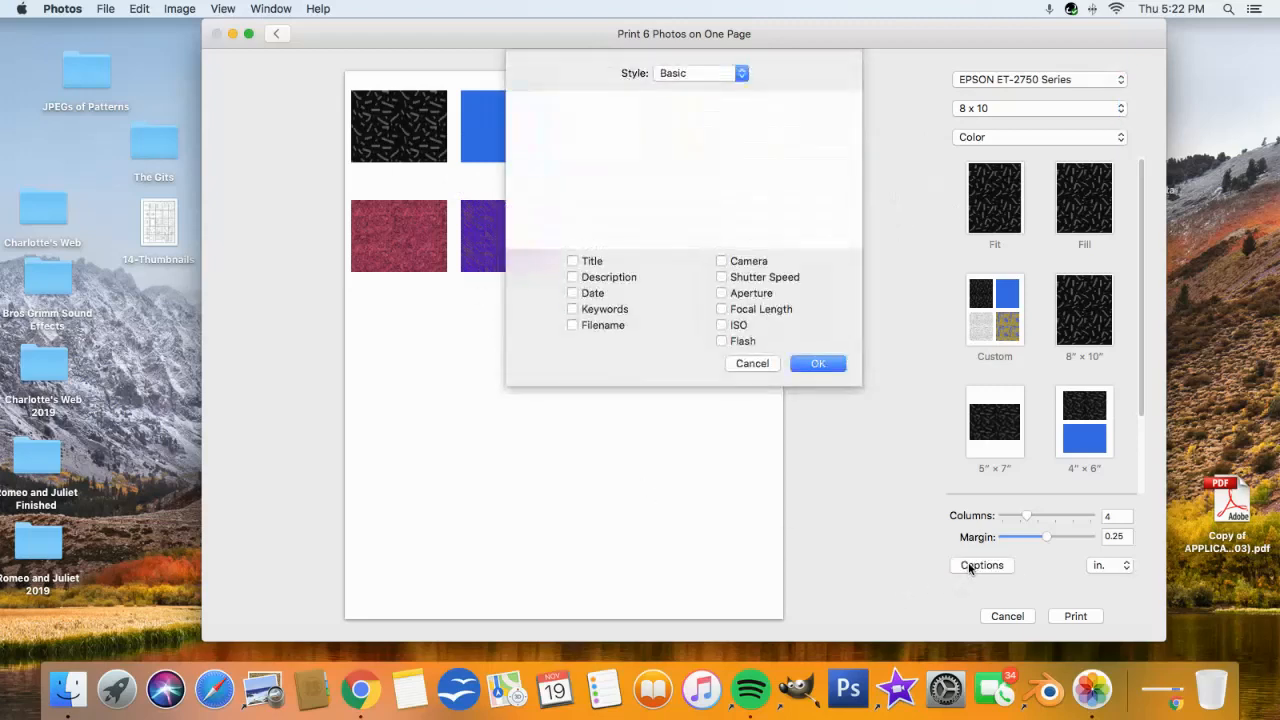
pyautogui.click(573, 262)
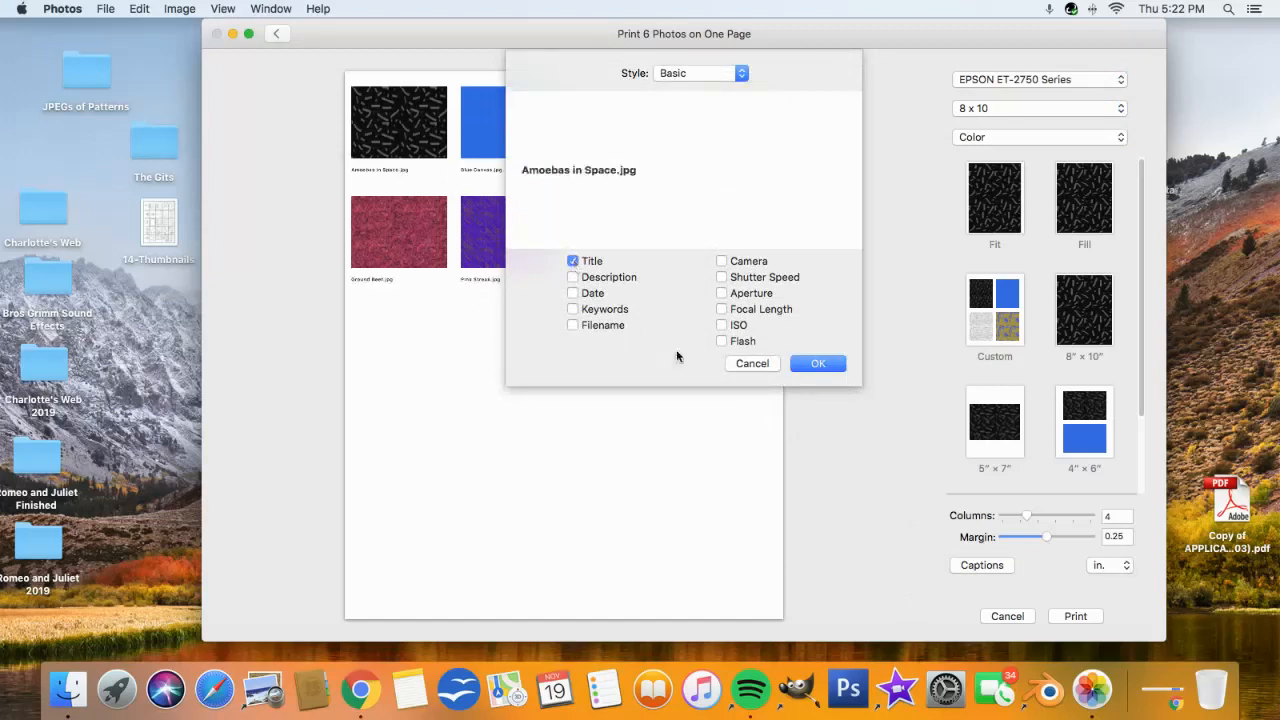
pyautogui.click(817, 365)
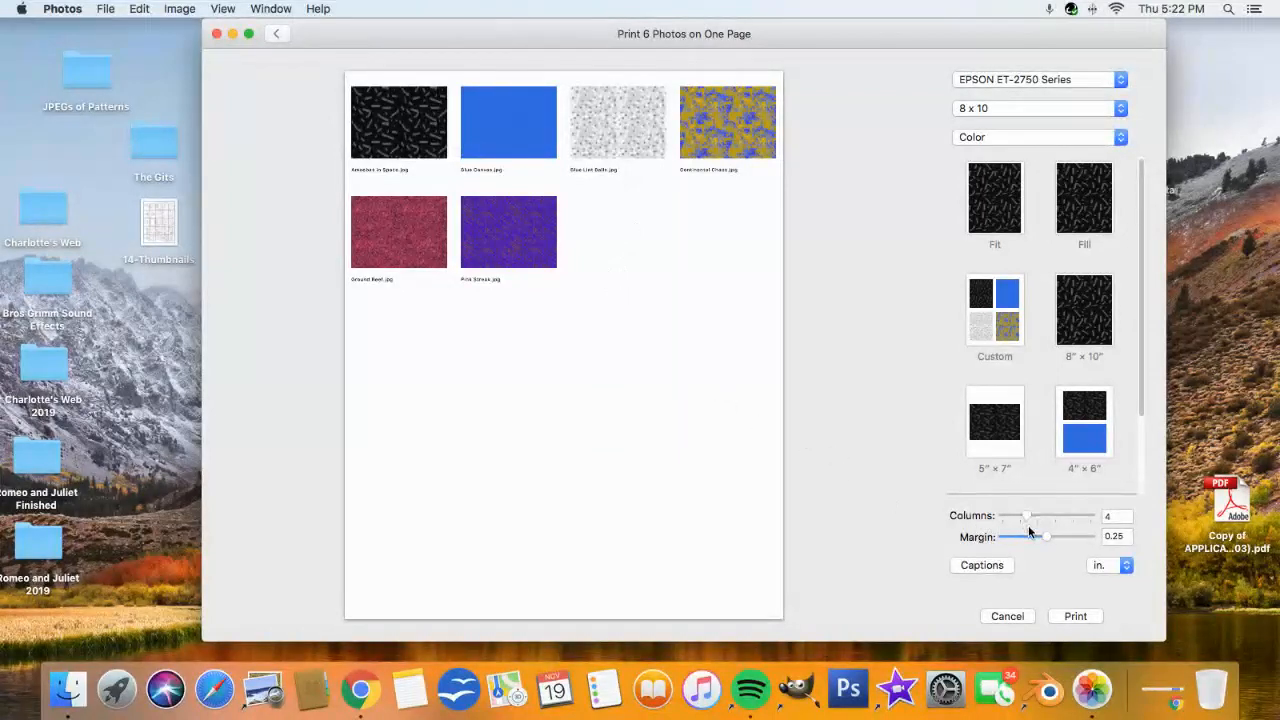
pyautogui.moveTo(1045, 540); pyautogui.dragTo(1022, 517)
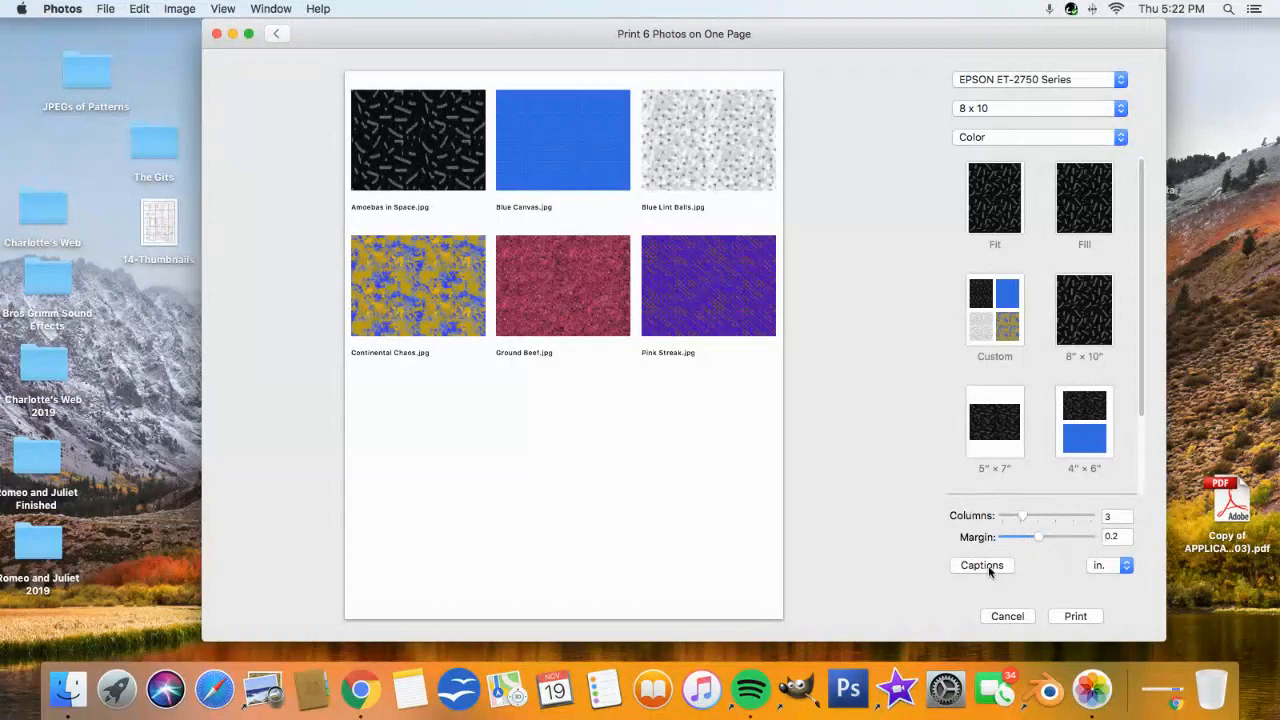
# Save the print layout as a PDF in the JPEGs of Patterns folder, named 12- followed by the author's last name
pyautogui.click(1066, 620)
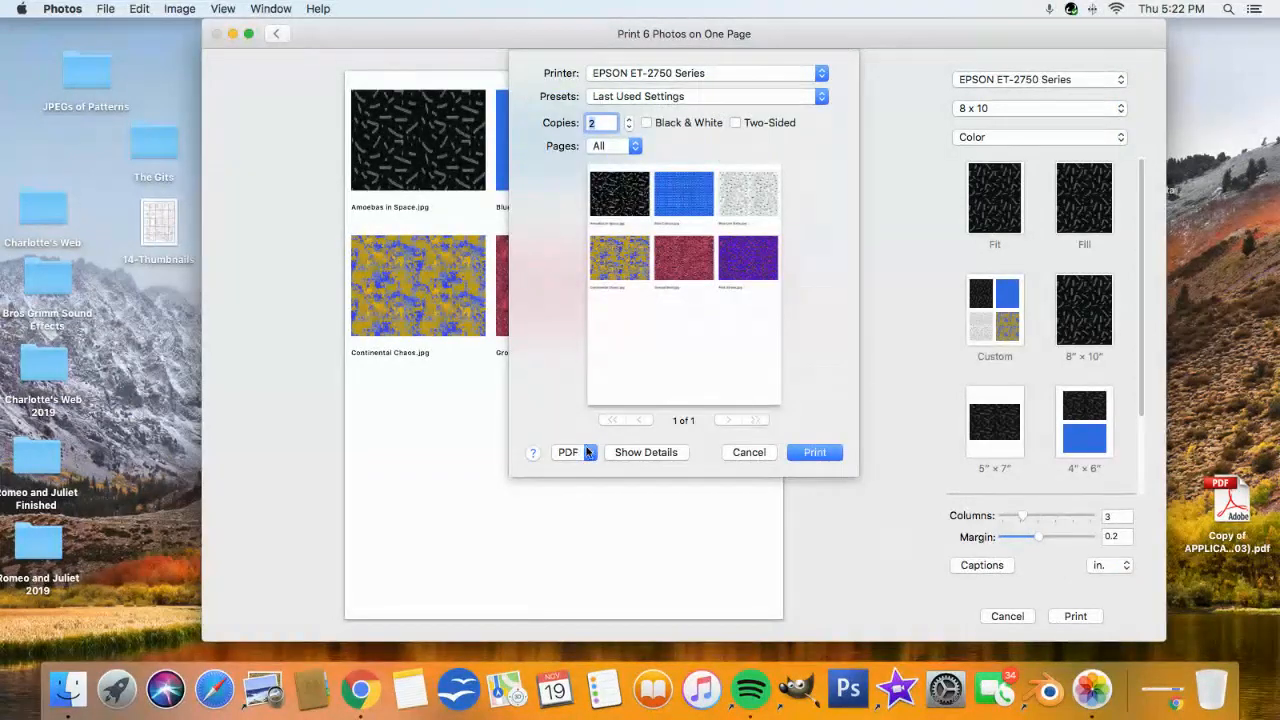
pyautogui.click(589, 452)
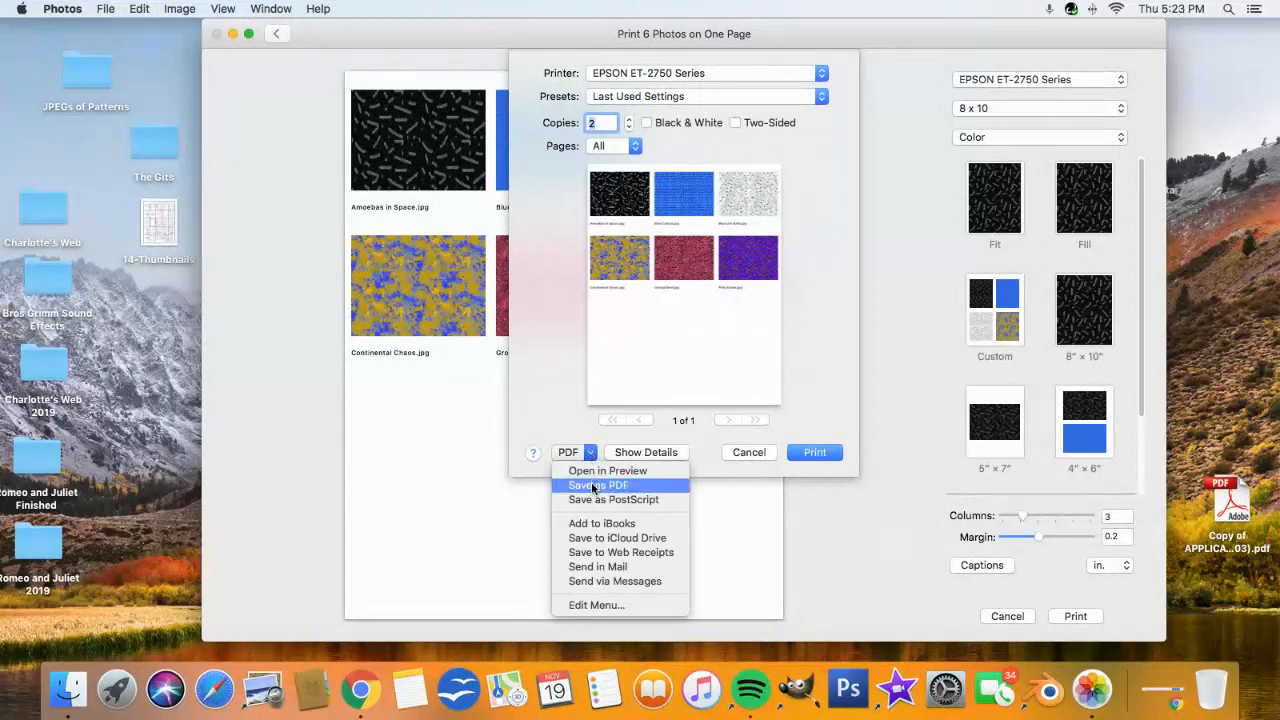
pyautogui.click(593, 486)
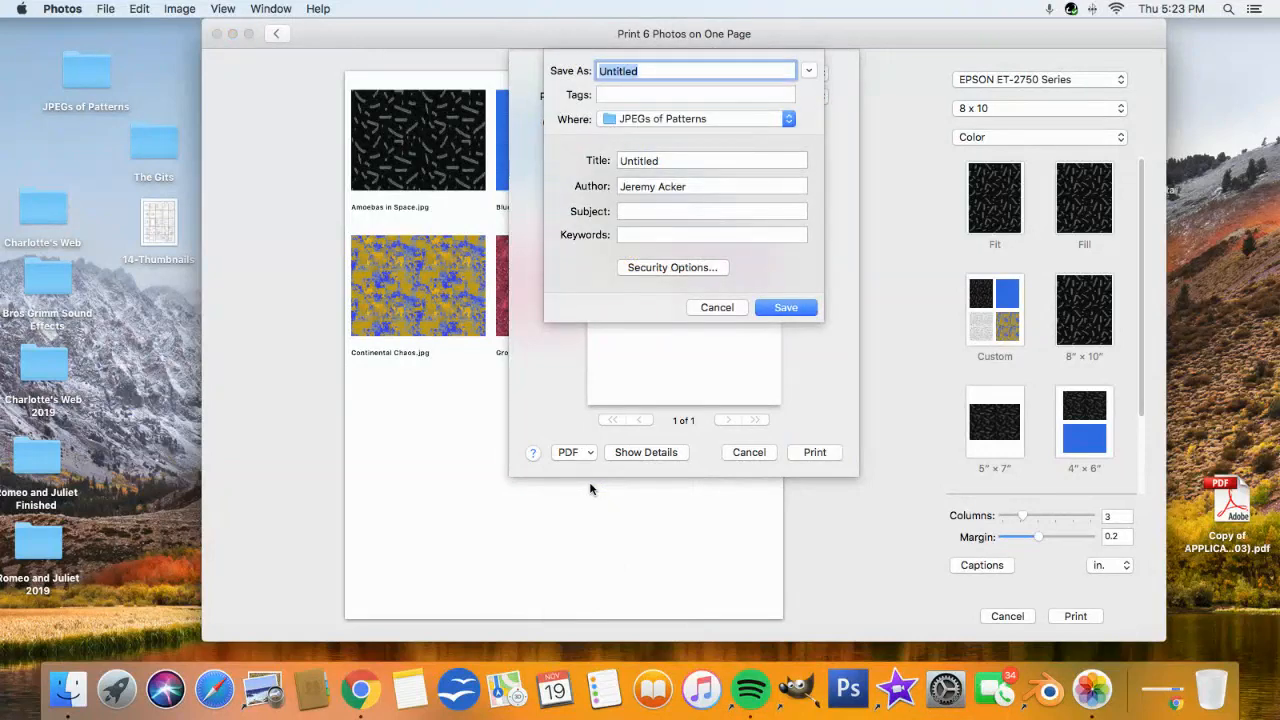
pyautogui.write('12-Acker')
pyautogui.click(784, 313)
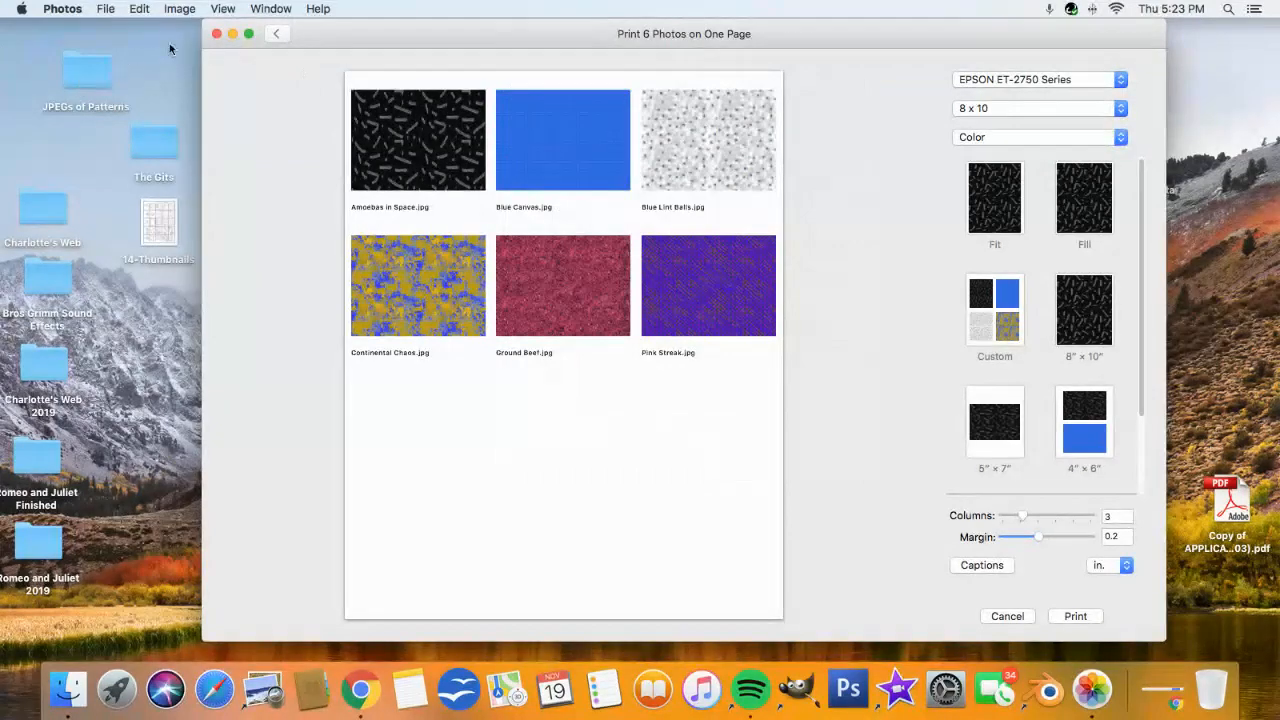
# Minimize the Photos window and open the saved PDF contact sheet from the JPEGs of Patterns folder
pyautogui.click(232, 34)
pyautogui.click(83, 78)
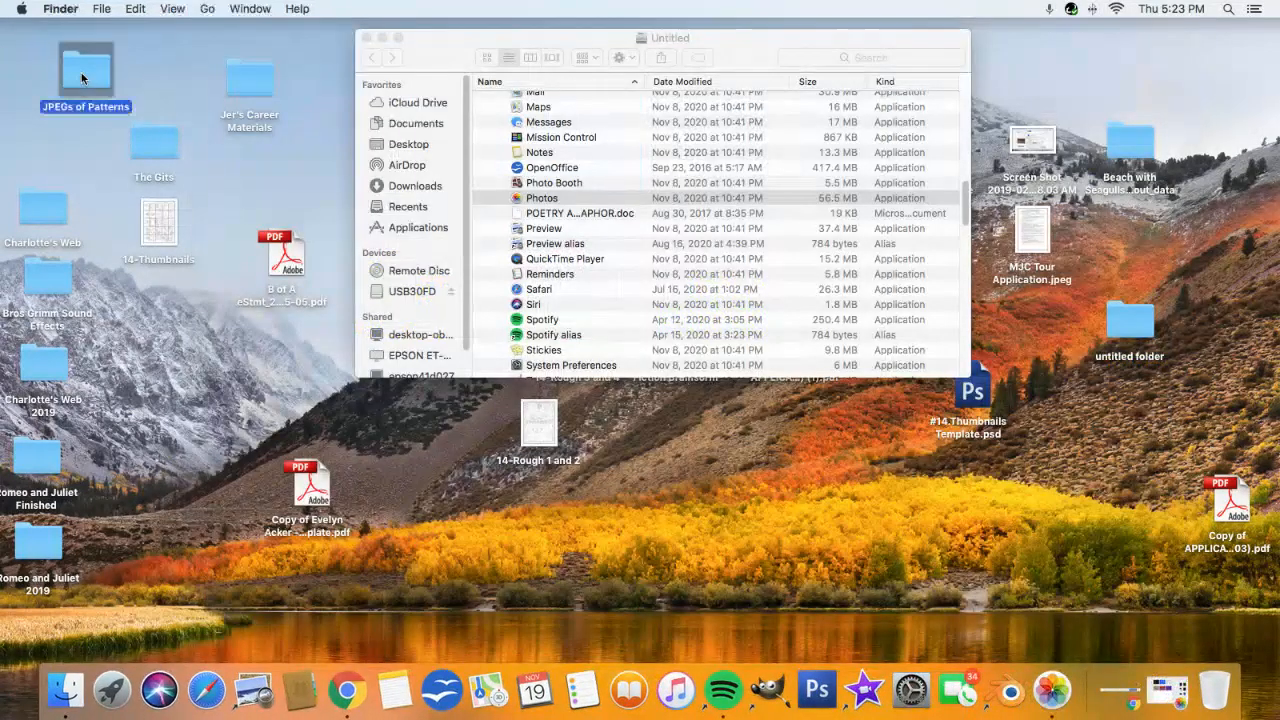
pyautogui.doubleClick(83, 78)
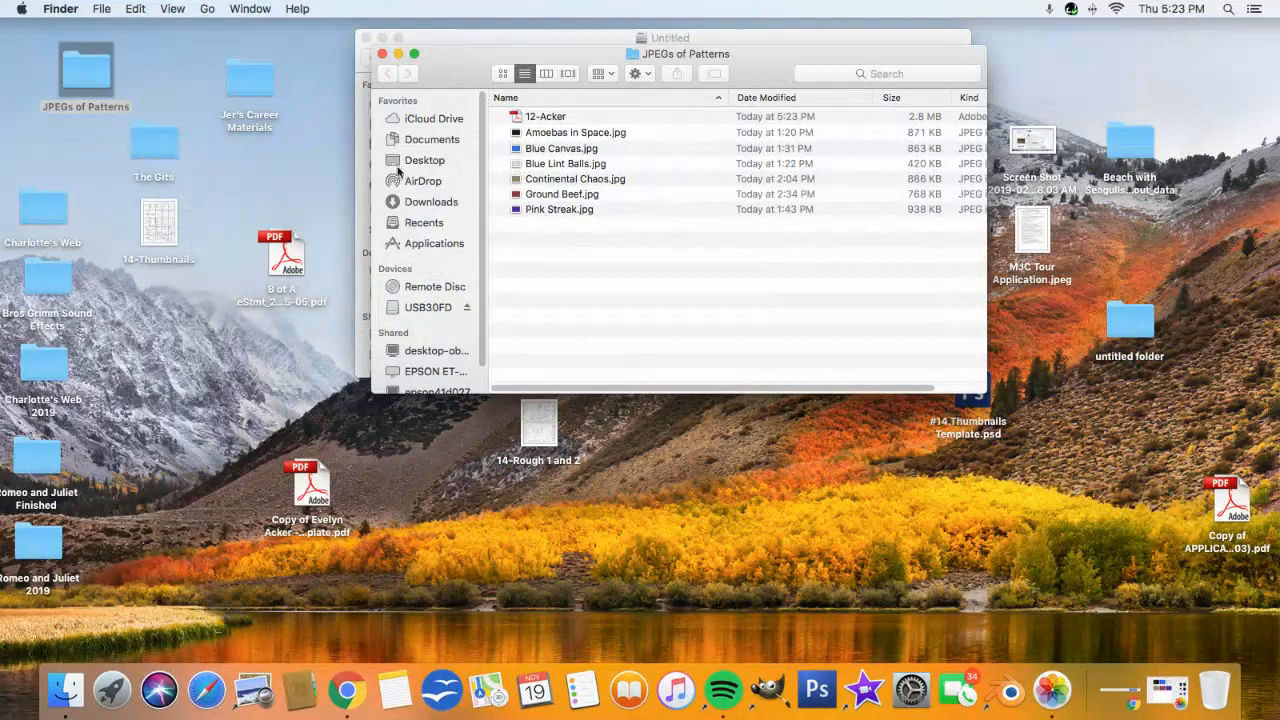
pyautogui.click(539, 120)
pyautogui.doubleClick(539, 120)
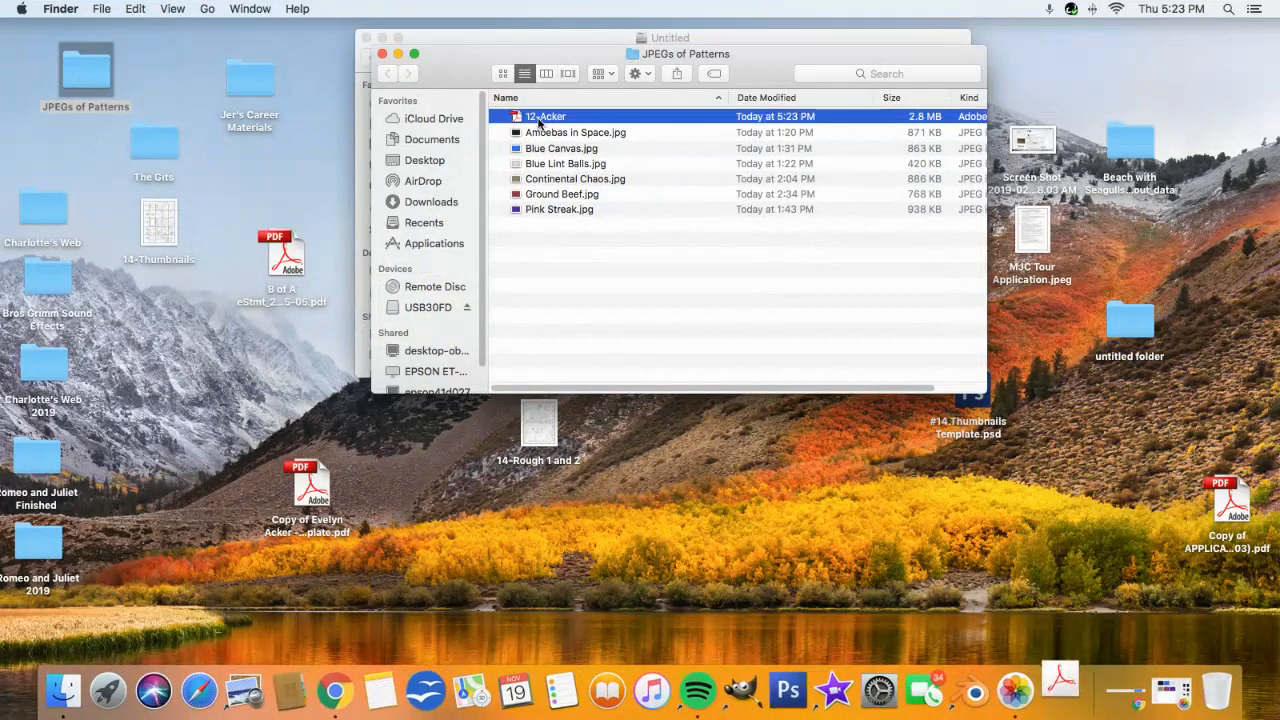